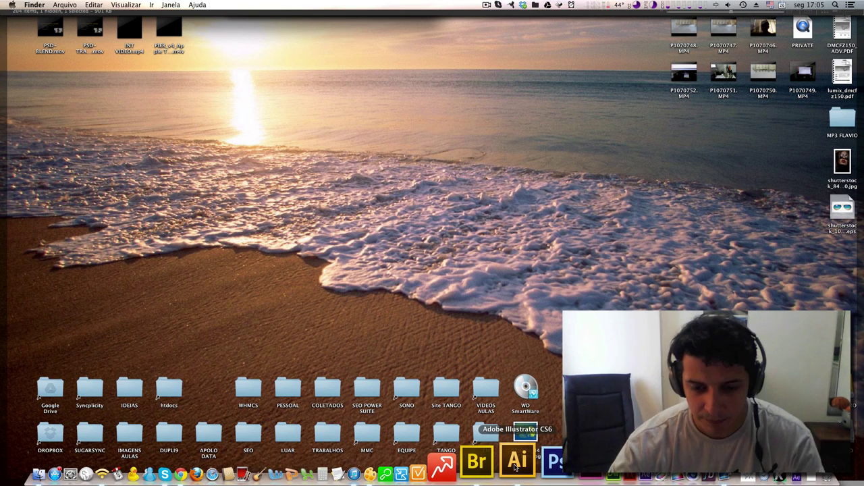
Open the woman's close-up portrait from Bridge's IMAGENS AULAS folder in Illustrator.
{"action": "left_click", "coordinate": [506, 465]}
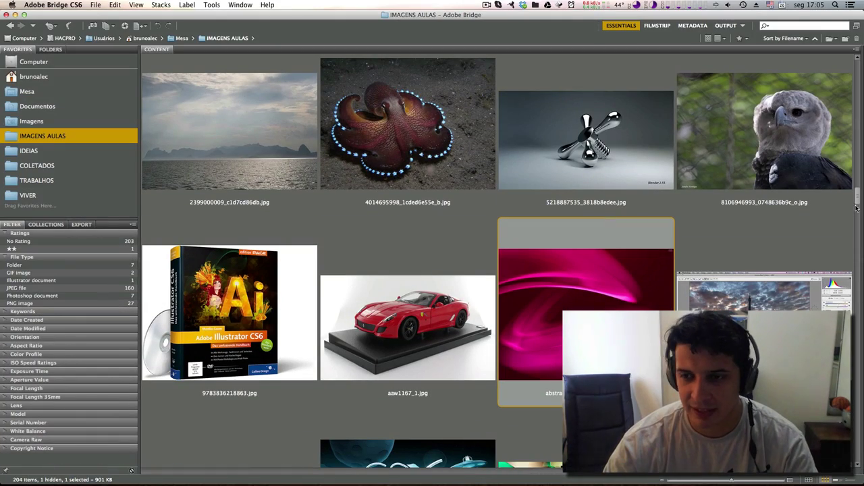
{"action": "scroll", "coordinate": [857, 189], "scroll_direction": "up", "scroll_amount": 3}
{"action": "left_click_drag", "start_coordinate": [856, 189], "coordinate": [858, 127]}
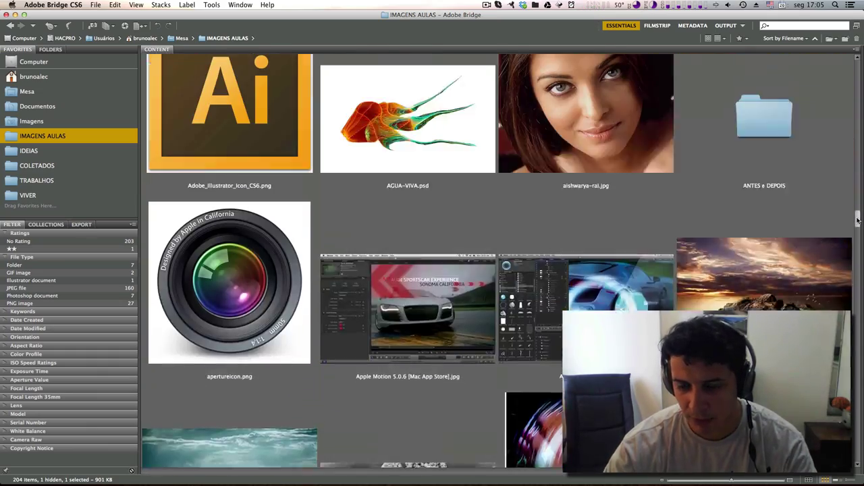
{"action": "left_click_drag", "start_coordinate": [857, 127], "coordinate": [823, 241]}
{"action": "left_click", "coordinate": [626, 276]}
{"action": "mouse_move", "coordinate": [516, 462]}
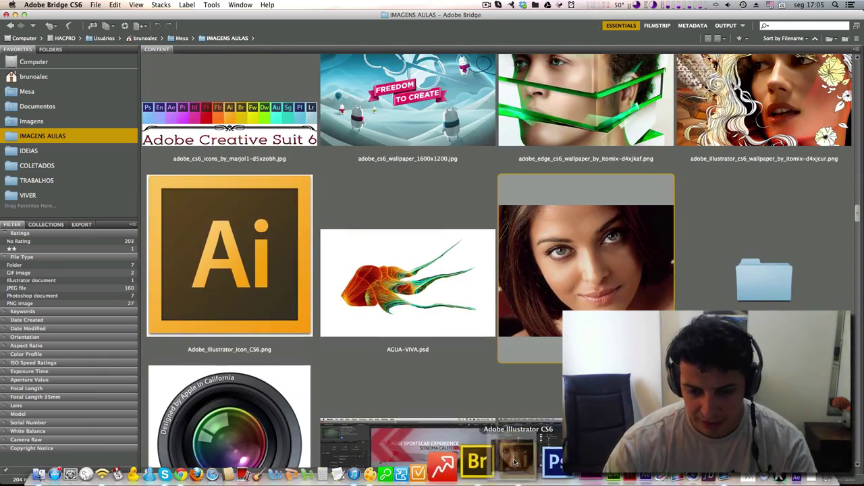
{"action": "left_click_drag", "start_coordinate": [505, 482], "coordinate": [531, 462]}
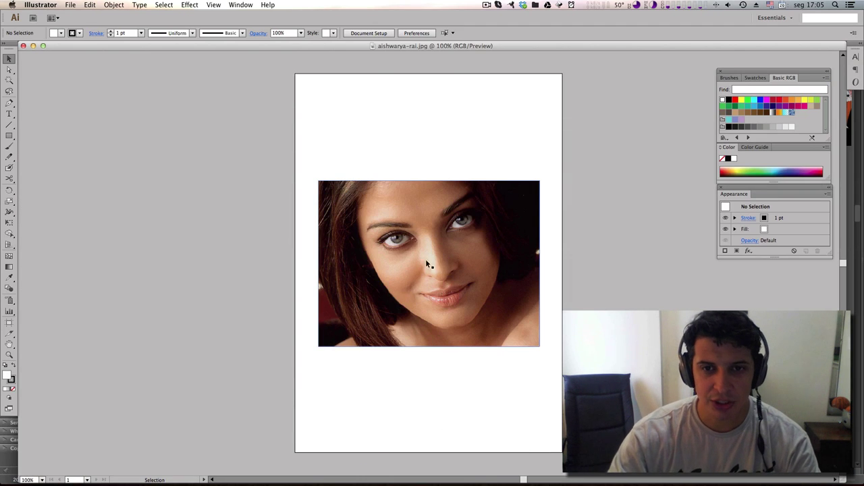
{"action": "key", "text": "super+plus"}
{"action": "key", "text": "super+plus"}
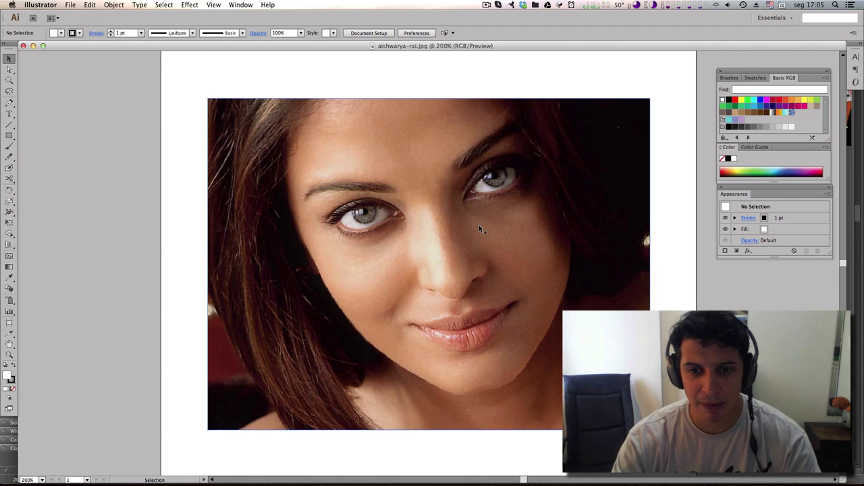
{"action": "key", "text": "super+plus"}
{"action": "key", "text": "super+plus"}
{"action": "key", "text": "super+plus"}
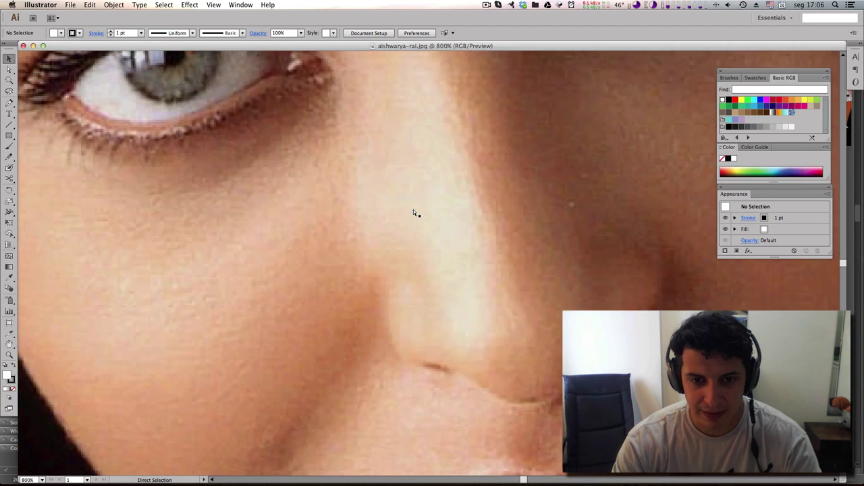
{"action": "key", "text": "super+plus"}
{"action": "key", "text": "super+plus"}
{"action": "scroll", "coordinate": [380, 282], "scroll_direction": "up", "scroll_amount": 5}
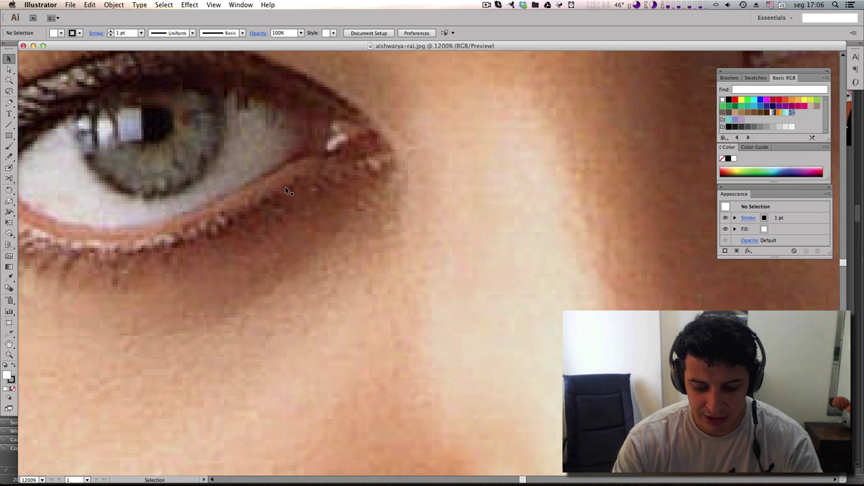
{"action": "key", "text": "super+plus"}
{"action": "key", "text": "super+plus"}
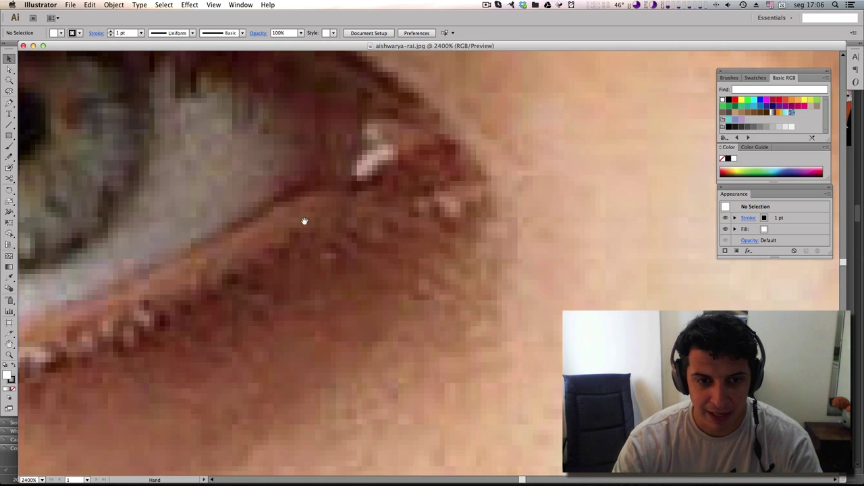
{"action": "left_click_drag", "start_coordinate": [305, 221], "coordinate": [471, 326]}
{"action": "key", "text": "super+plus"}
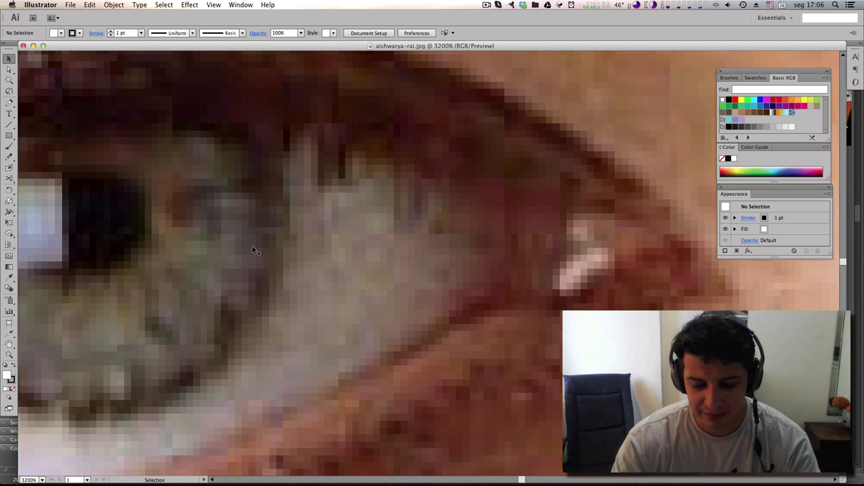
{"action": "key", "text": "super+minus"}
{"action": "key", "text": "super+minus"}
{"action": "key", "text": "super+minus"}
{"action": "key", "text": "super+minus"}
{"action": "key", "text": "super+minus"}
{"action": "key", "text": "super+minus"}
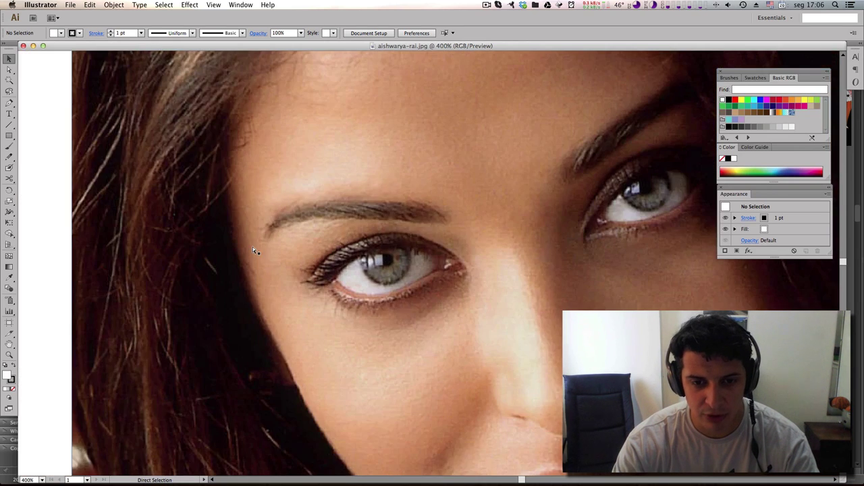
{"action": "key", "text": "super+minus"}
{"action": "key", "text": "super+minus"}
{"action": "key", "text": "super+minus"}
{"action": "left_click_drag", "start_coordinate": [479, 337], "coordinate": [368, 251]}
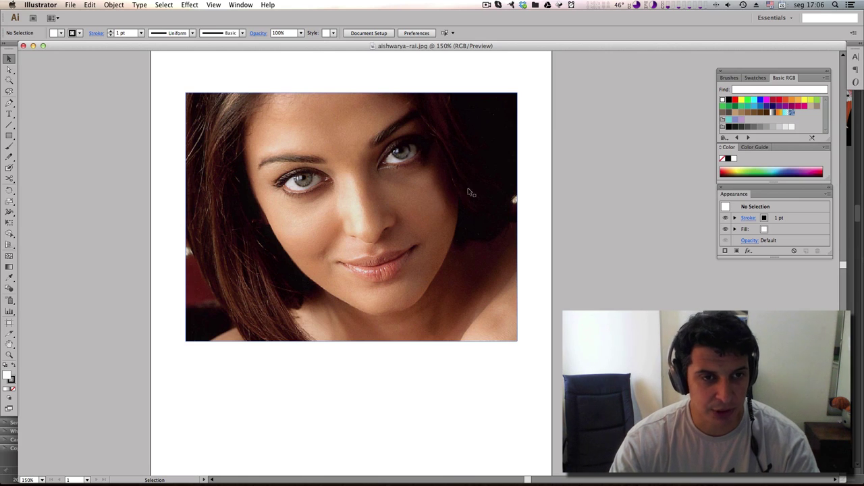
Apply Image Trace to the placed portrait photo using the Default preset.
{"action": "left_click", "coordinate": [402, 173]}
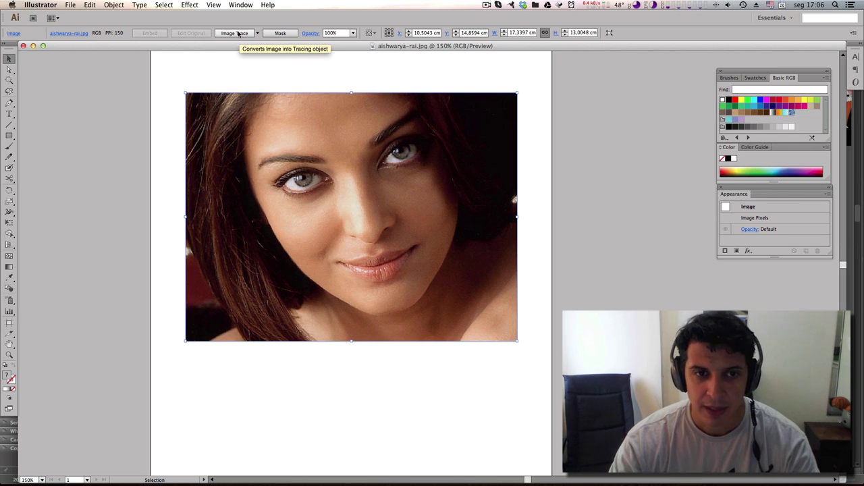
{"action": "left_click", "coordinate": [238, 33]}
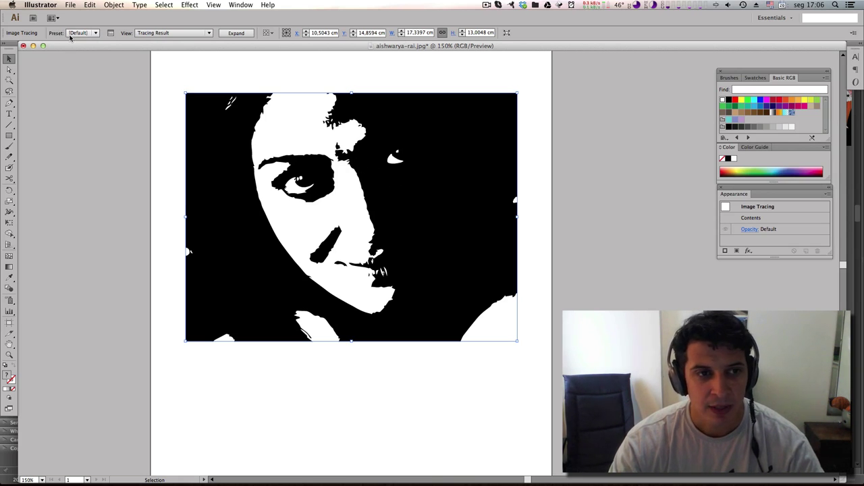
Apply the Shades of Gray preset to the portrait trace and zoom in.
{"action": "left_click", "coordinate": [95, 32]}
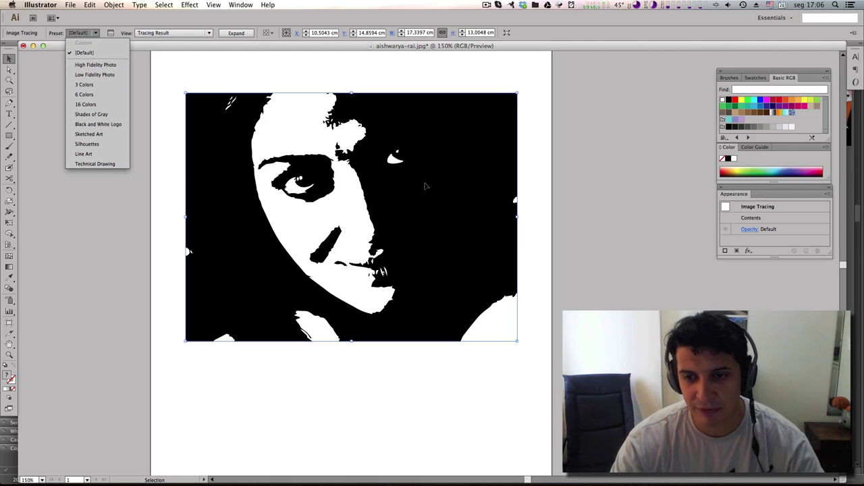
{"action": "left_click", "coordinate": [114, 115]}
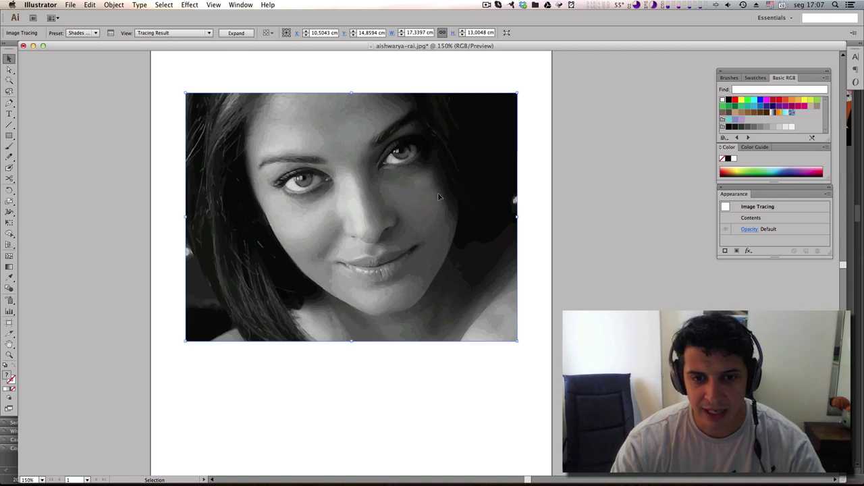
{"action": "scroll", "coordinate": [405, 237], "scroll_direction": "up", "scroll_amount": 1}
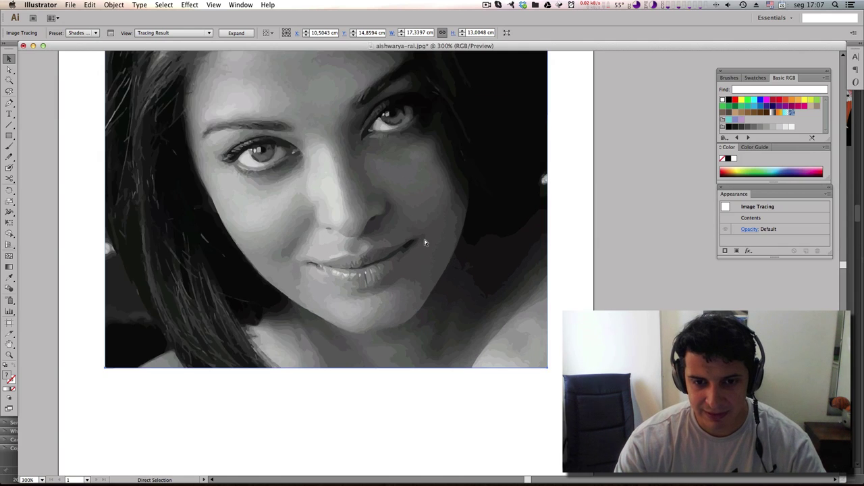
{"action": "scroll", "coordinate": [425, 242], "scroll_direction": "up", "scroll_amount": 3}
{"action": "scroll", "coordinate": [419, 236], "scroll_direction": "up", "scroll_amount": 1}
{"action": "scroll", "coordinate": [391, 259], "scroll_direction": "up", "scroll_amount": 1}
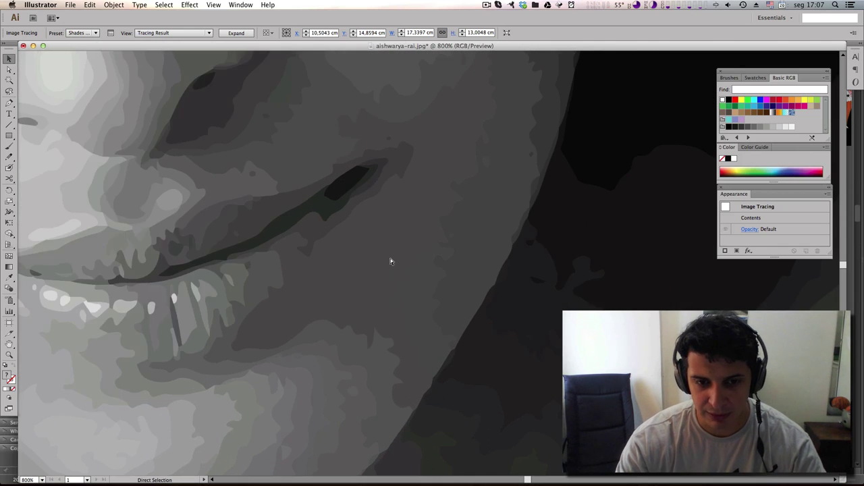
{"action": "scroll", "coordinate": [390, 260], "scroll_direction": "up", "scroll_amount": 1}
Inspect the grayscale trace around the chin, then reselect the traced portrait.
{"action": "left_click_drag", "start_coordinate": [391, 332], "coordinate": [488, 185]}
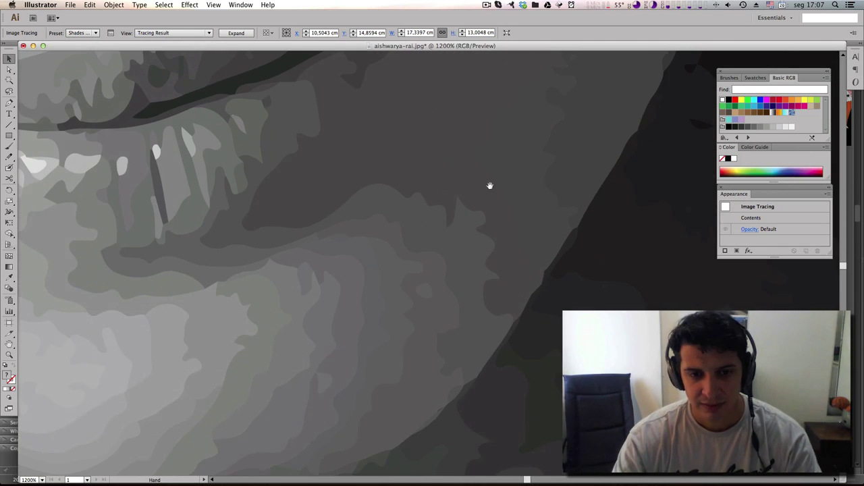
{"action": "scroll", "coordinate": [241, 273], "scroll_direction": "down", "scroll_amount": 1}
{"action": "scroll", "coordinate": [242, 275], "scroll_direction": "down", "scroll_amount": 2}
{"action": "scroll", "coordinate": [242, 275], "scroll_direction": "down", "scroll_amount": 2}
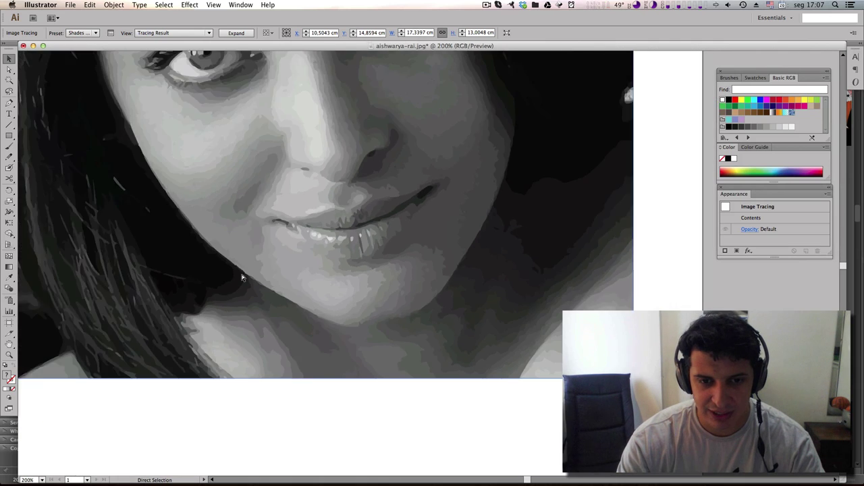
{"action": "scroll", "coordinate": [242, 275], "scroll_direction": "down", "scroll_amount": 1}
{"action": "scroll", "coordinate": [242, 275], "scroll_direction": "down", "scroll_amount": 1}
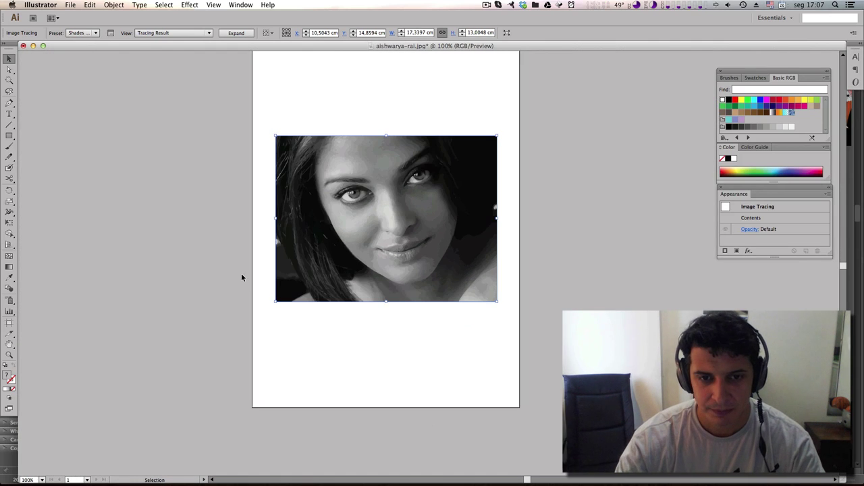
{"action": "left_click", "coordinate": [508, 241]}
{"action": "left_click", "coordinate": [390, 218]}
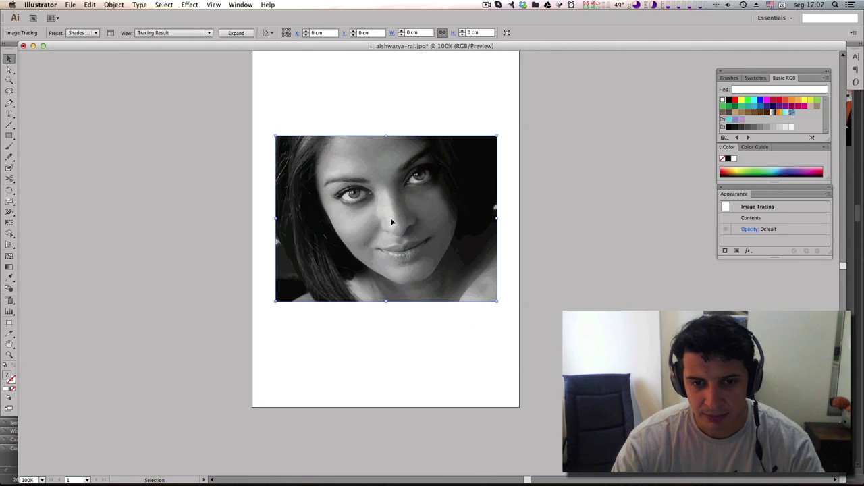
Switch the portrait trace to the High Fidelity Photo preset.
{"action": "left_click", "coordinate": [96, 33]}
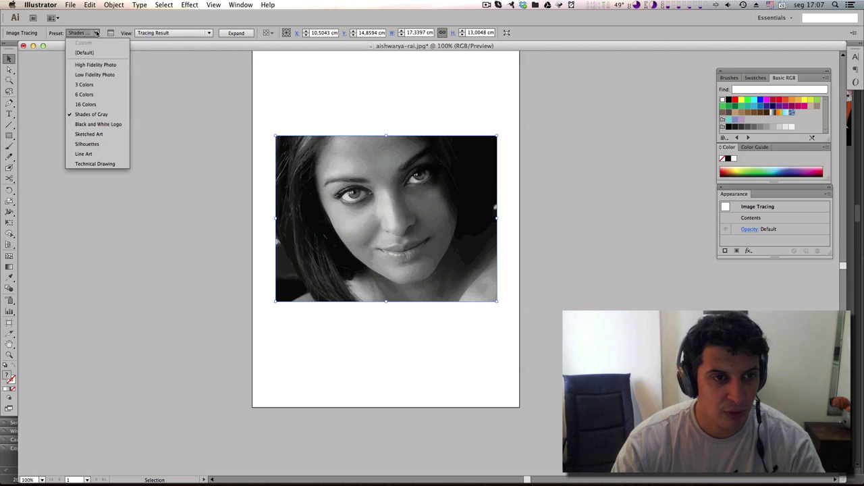
{"action": "left_click", "coordinate": [106, 66]}
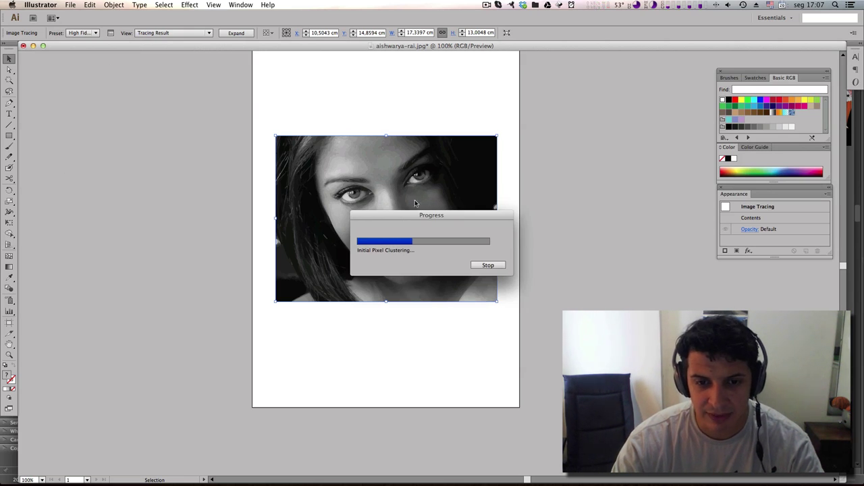
{"action": "left_click_drag", "start_coordinate": [432, 212], "coordinate": [577, 77]}
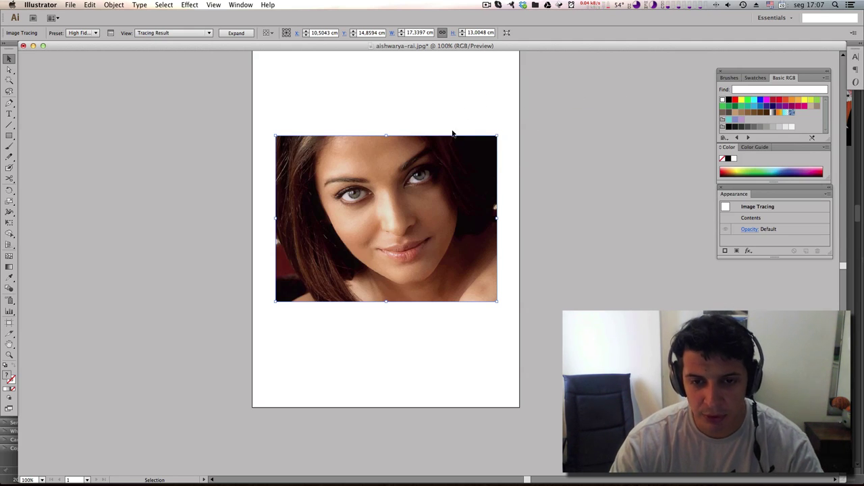
Zoom in to inspect the traced lips and eyes, then reselect the portrait.
{"action": "key", "text": "super+equal"}
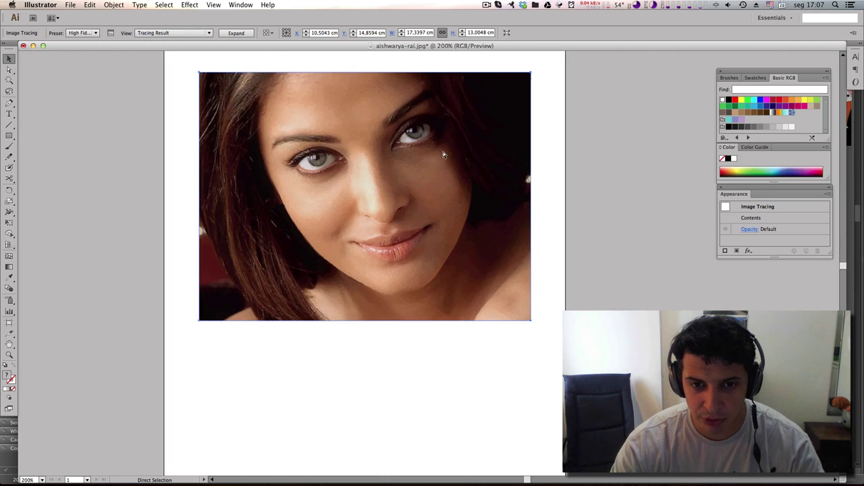
{"action": "key", "text": "super+equal"}
{"action": "left_click_drag", "start_coordinate": [344, 160], "coordinate": [367, 210]}
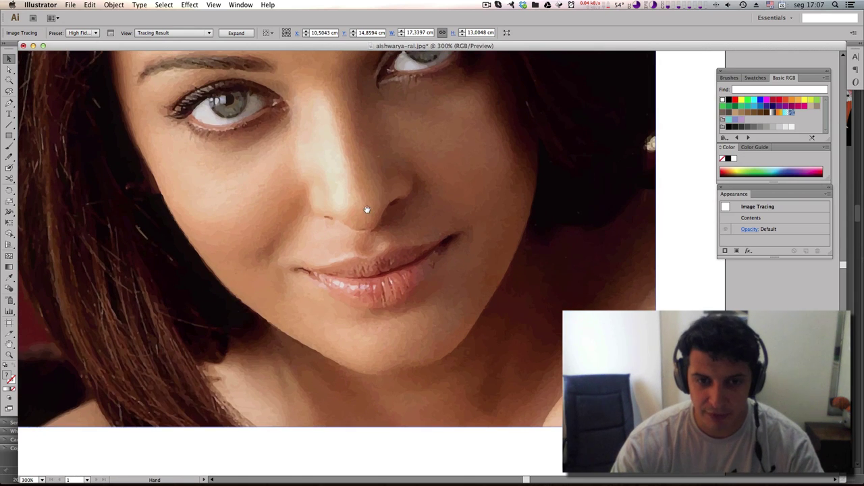
{"action": "key", "text": "super+equal"}
{"action": "key", "text": "super+equal"}
{"action": "key", "text": "super+equal"}
{"action": "key", "text": "super+equal"}
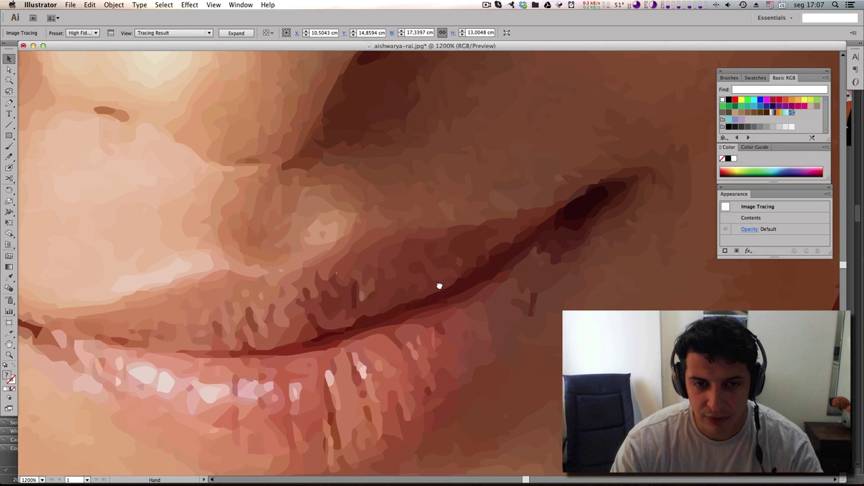
{"action": "left_click_drag", "start_coordinate": [440, 286], "coordinate": [380, 232]}
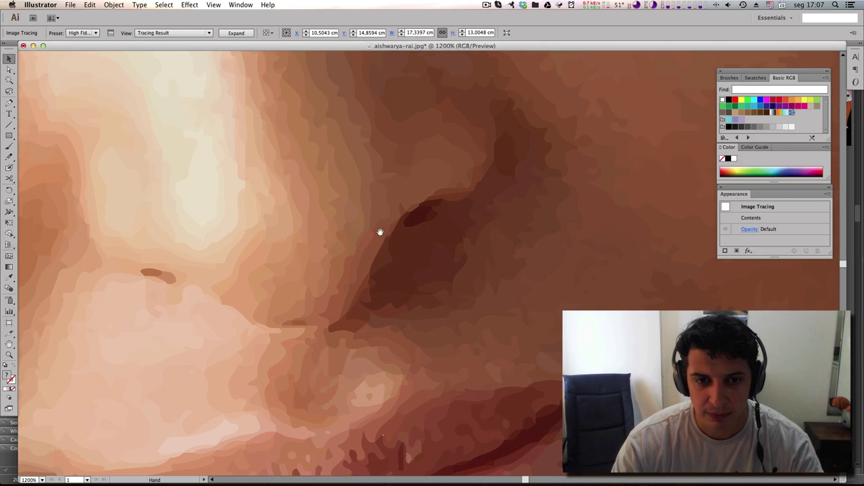
{"action": "mouse_move", "coordinate": [350, 145]}
{"action": "left_mouse_down"}
{"action": "mouse_move", "coordinate": [394, 293]}
{"action": "mouse_move", "coordinate": [363, 328]}
{"action": "mouse_move", "coordinate": [369, 344]}
{"action": "mouse_move", "coordinate": [384, 302]}
{"action": "left_mouse_up"}
{"action": "key", "text": "super+minus"}
{"action": "key", "text": "super+minus"}
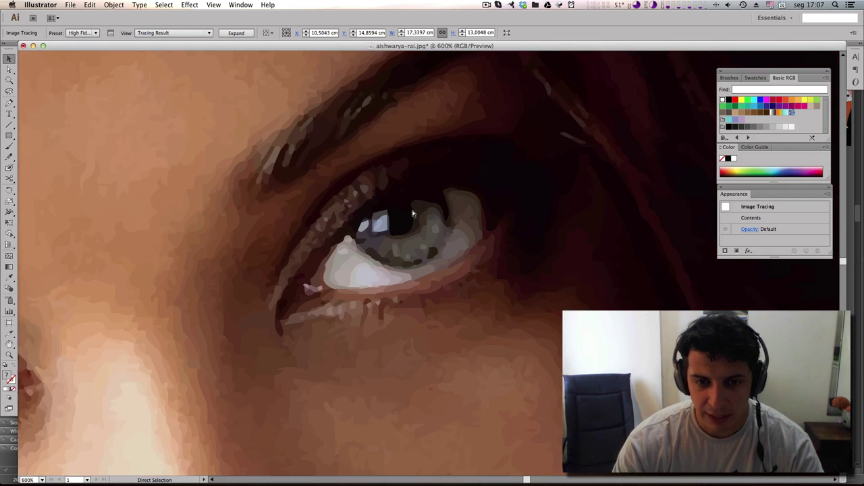
{"action": "key", "text": "super+minus"}
{"action": "key", "text": "super+minus"}
{"action": "key", "text": "super+minus"}
{"action": "key", "text": "super+minus"}
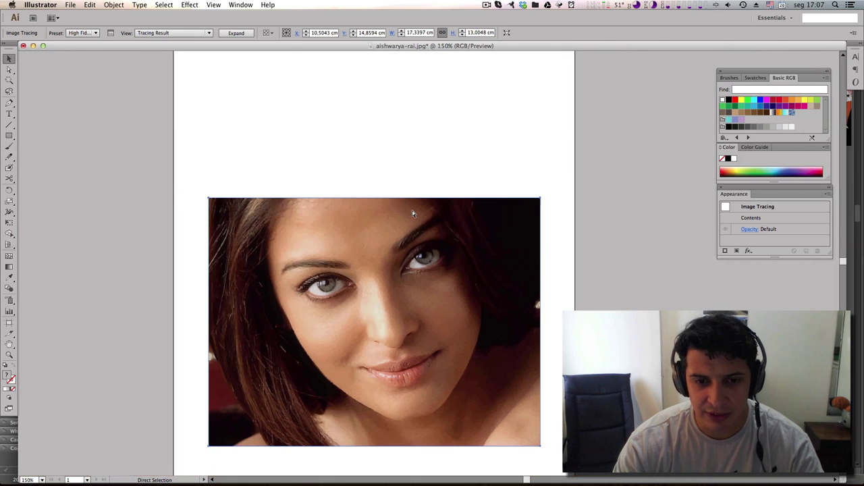
{"action": "scroll", "coordinate": [436, 322], "scroll_direction": "down", "scroll_amount": 3}
{"action": "scroll", "coordinate": [436, 281], "scroll_direction": "down", "scroll_amount": 1}
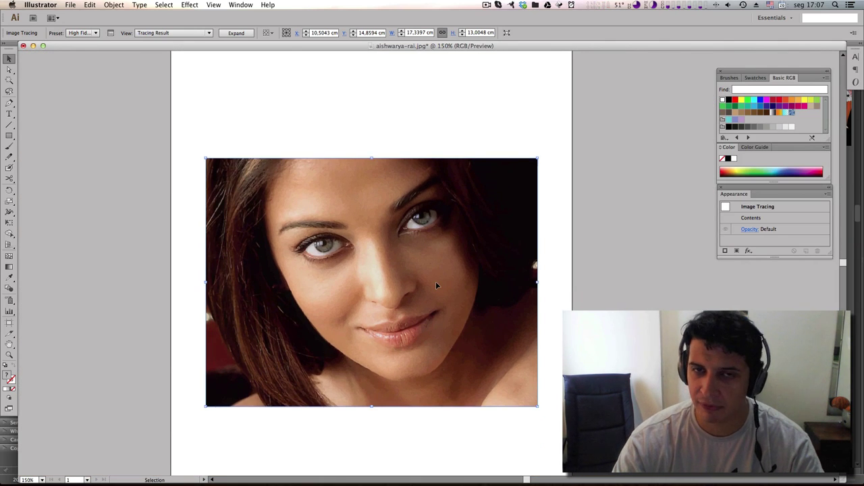
{"action": "left_click", "coordinate": [549, 235]}
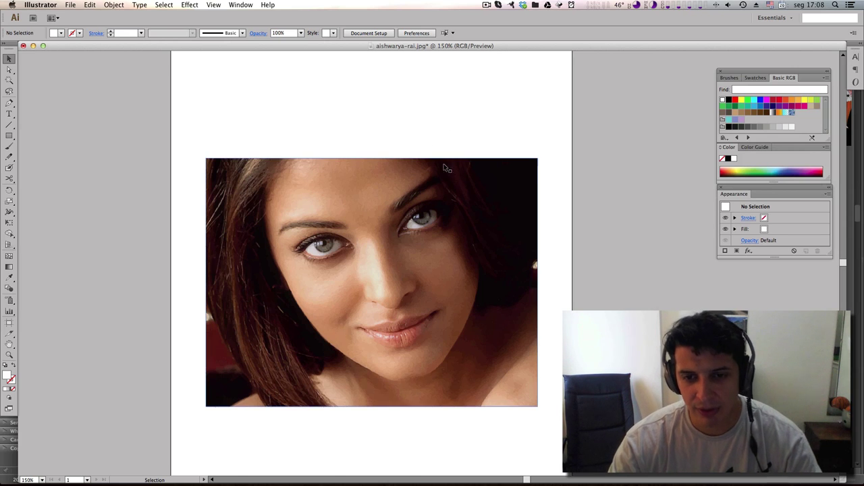
{"action": "left_click", "coordinate": [263, 181]}
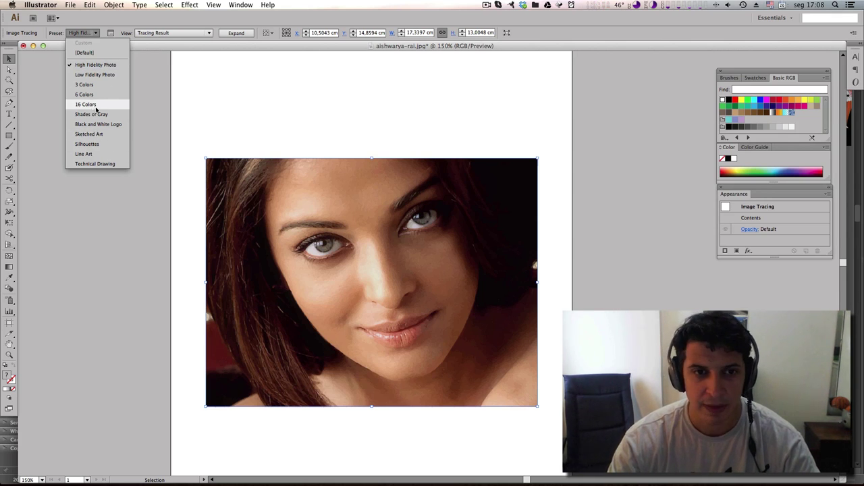
Dismiss the preset list unchanged and bring up the Window menu.
{"action": "left_click", "coordinate": [161, 50]}
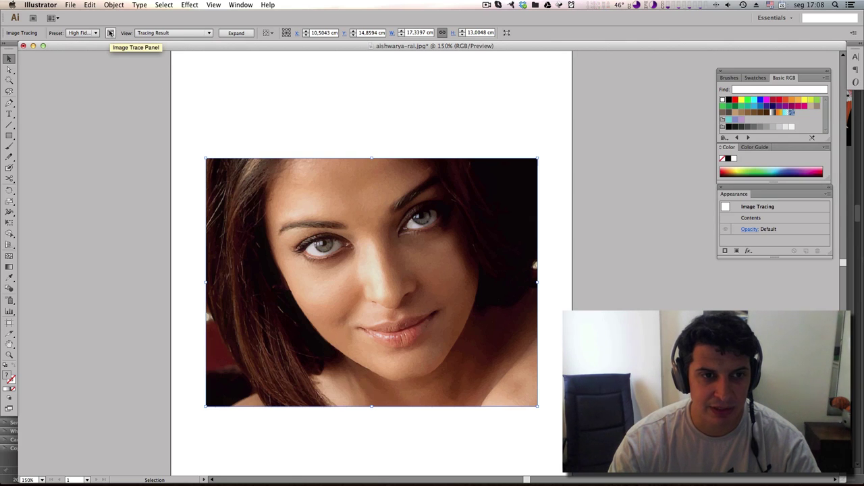
{"action": "left_click", "coordinate": [244, 6]}
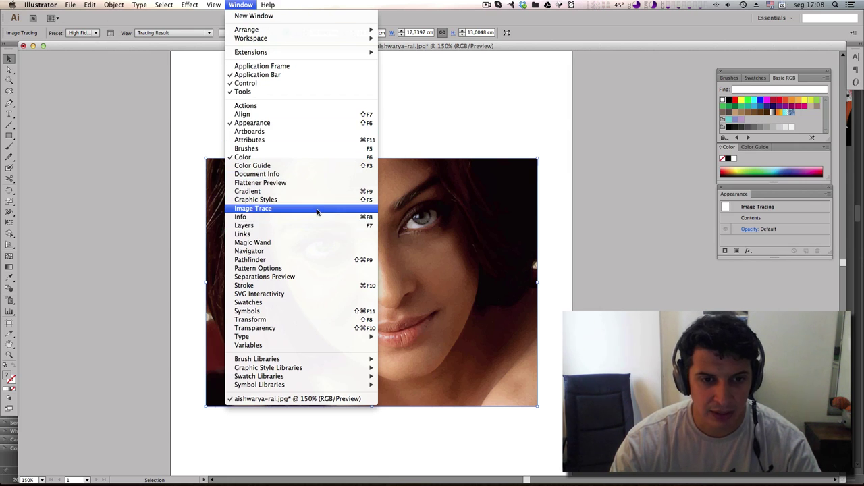
Show the Image Trace panel (Colors 85, Paths 50%, Corners 50%, Noise 5 px) and select the Noise field.
{"action": "left_click", "coordinate": [252, 208]}
{"action": "left_click_drag", "start_coordinate": [632, 76], "coordinate": [662, 73]}
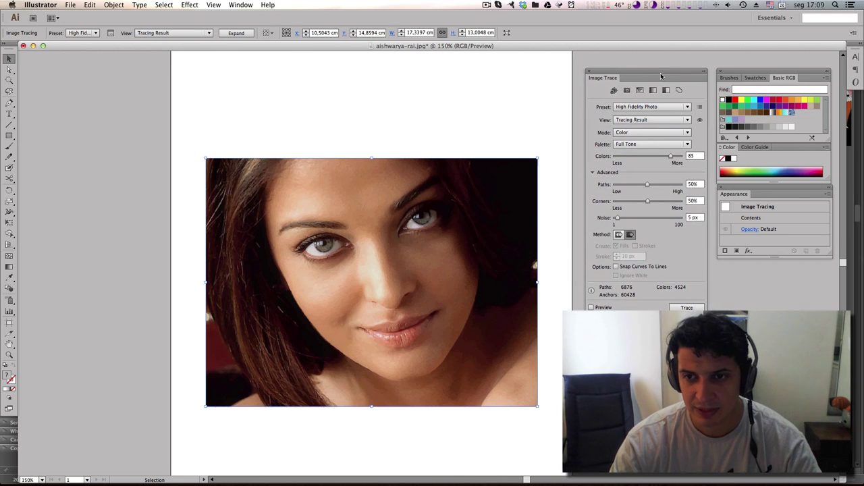
{"action": "left_click", "coordinate": [82, 33]}
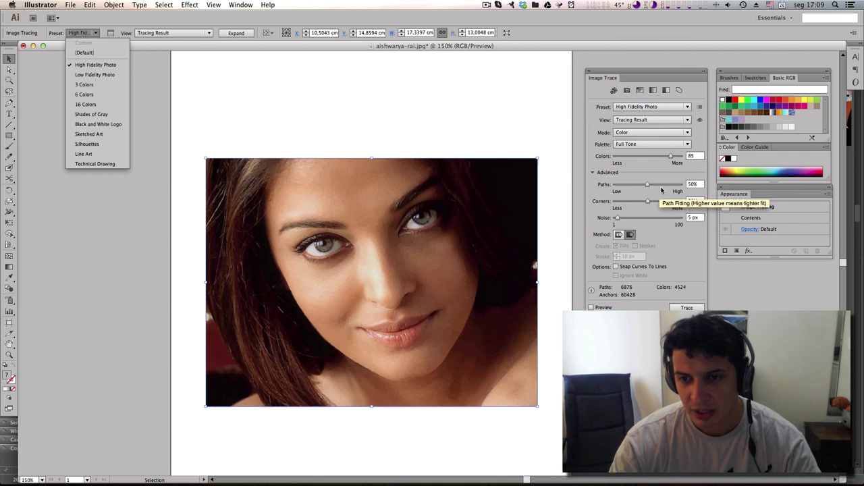
{"action": "left_click", "coordinate": [540, 208]}
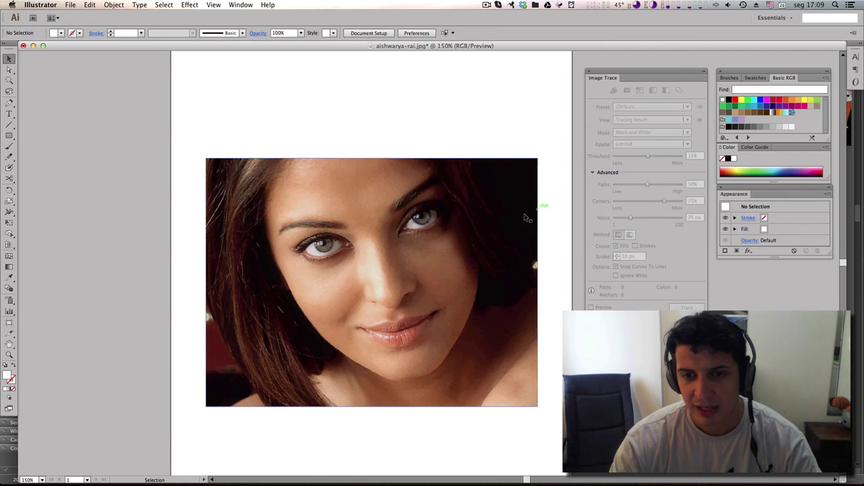
{"action": "left_click", "coordinate": [417, 232]}
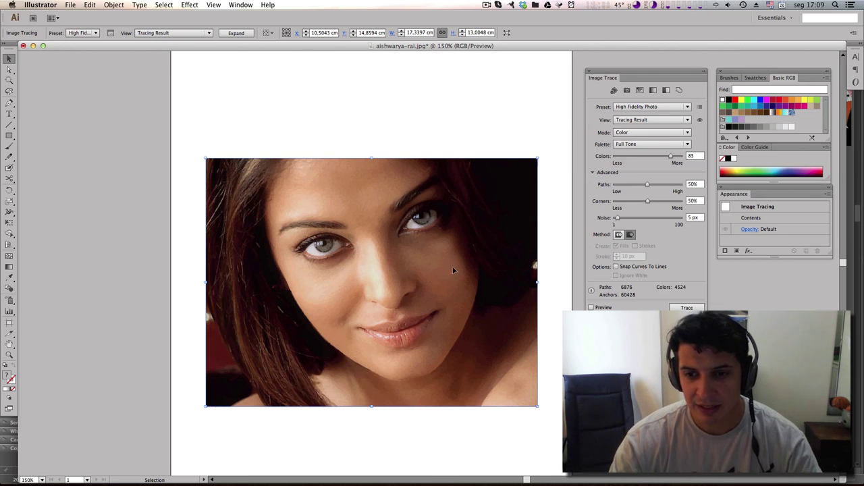
{"action": "left_click", "coordinate": [695, 217]}
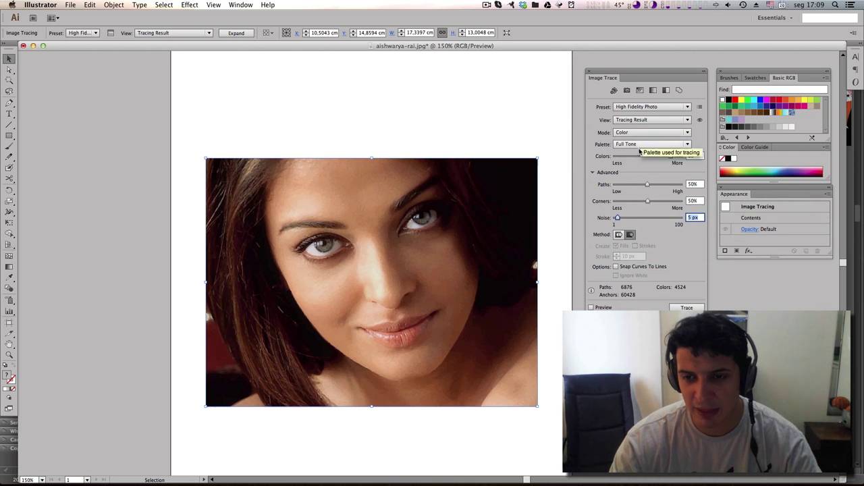
Keep the High Fidelity Photo preset and reselect the portrait with the Direct Selection tool.
{"action": "left_click", "coordinate": [82, 33]}
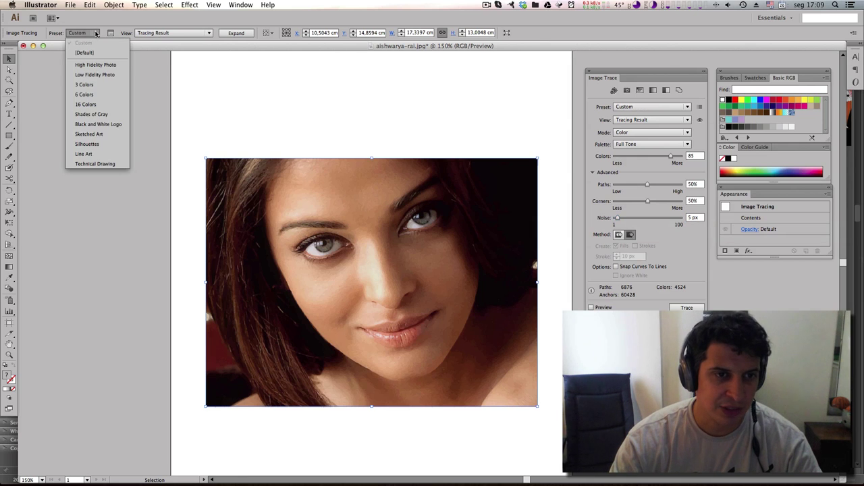
{"action": "left_click", "coordinate": [480, 120]}
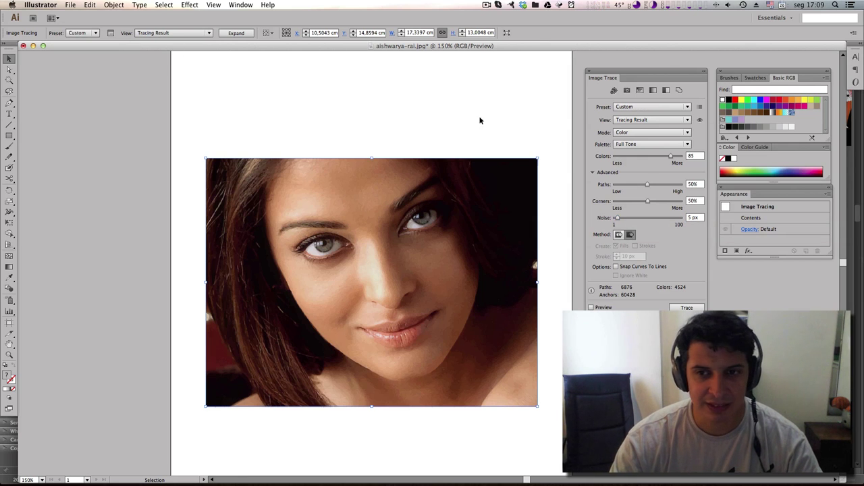
{"action": "left_click", "coordinate": [240, 5]}
{"action": "left_click", "coordinate": [108, 35]}
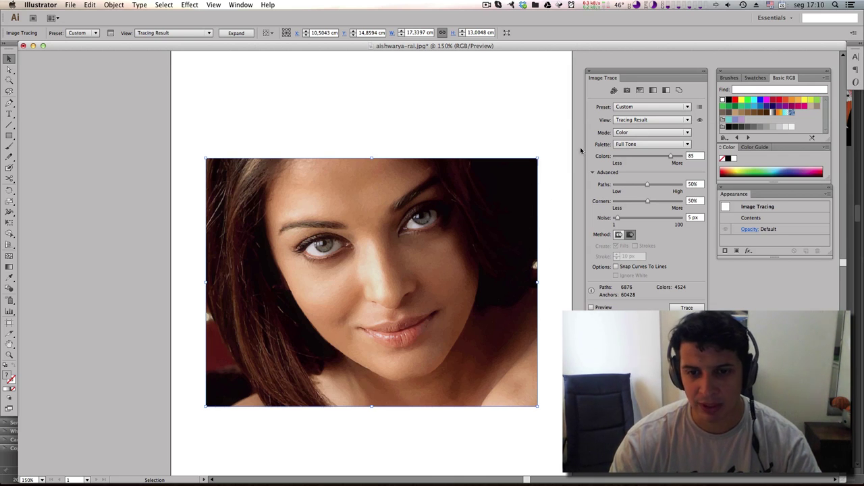
{"action": "left_click", "coordinate": [82, 32]}
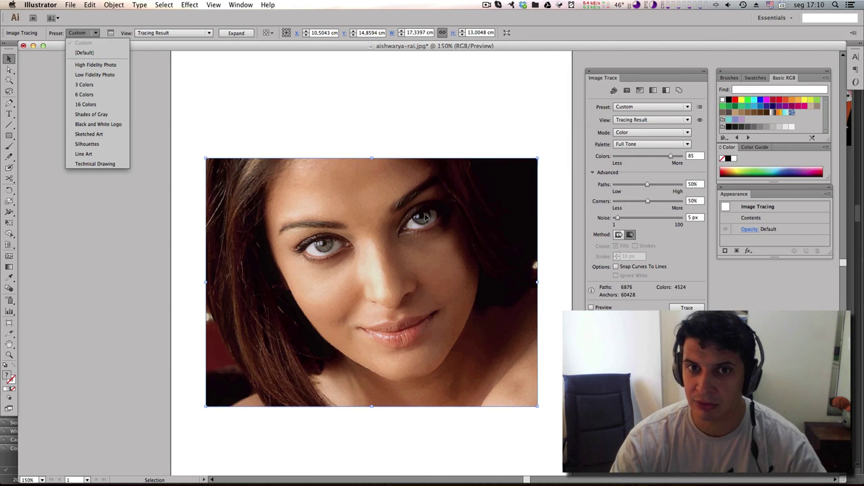
{"action": "left_click", "coordinate": [264, 144]}
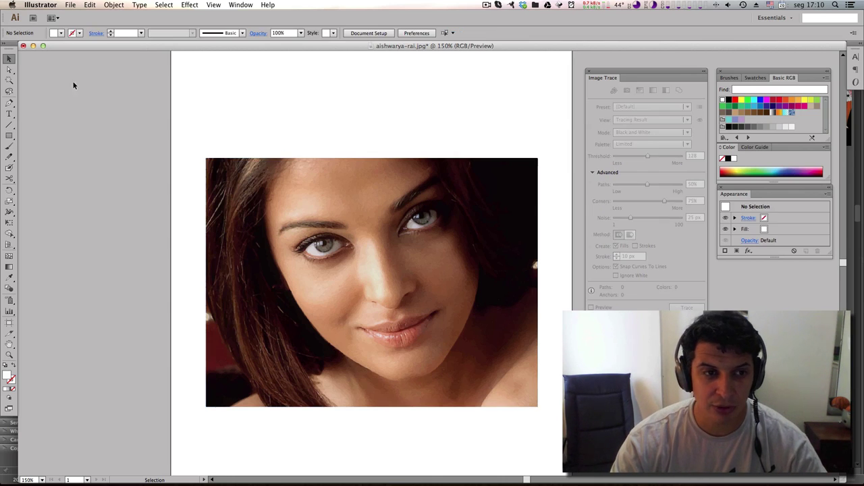
{"action": "left_click", "coordinate": [9, 68]}
{"action": "left_click", "coordinate": [498, 181]}
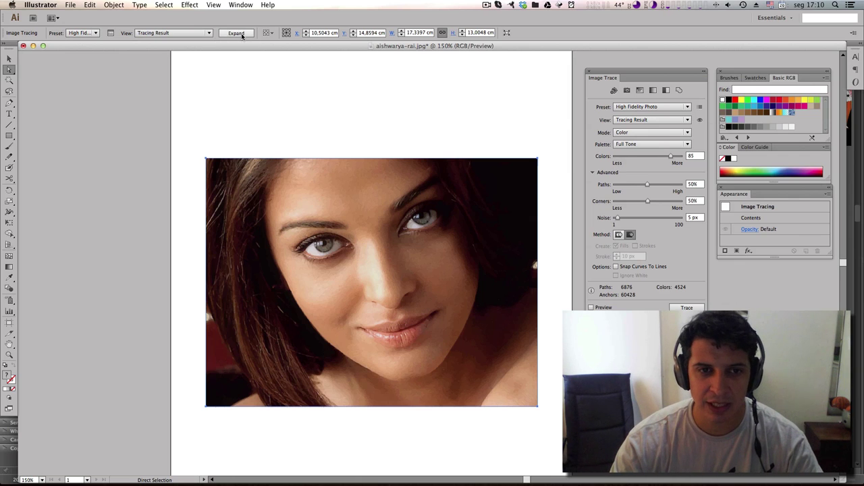
Expand the trace into editable paths and pick out a small cheek path.
{"action": "left_click", "coordinate": [237, 33]}
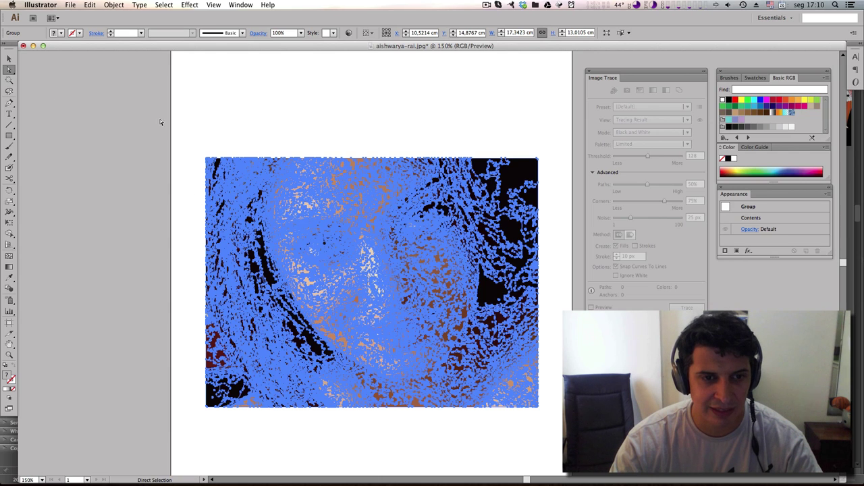
{"action": "left_click", "coordinate": [190, 100]}
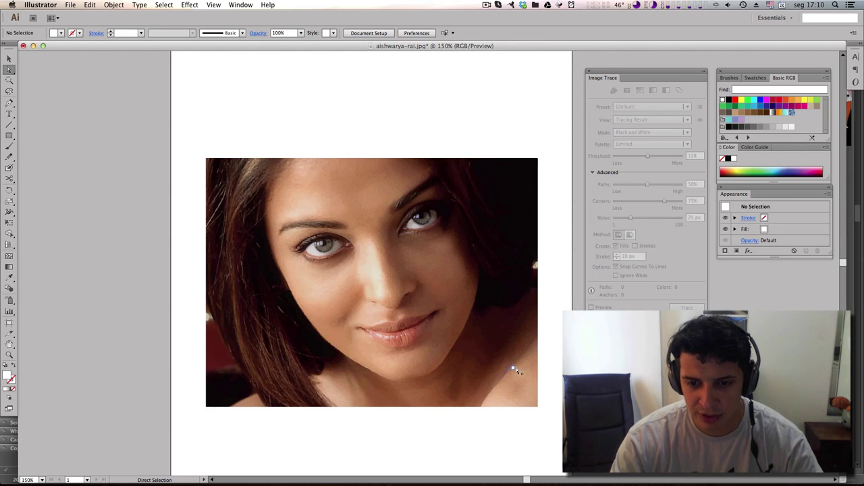
{"action": "left_click", "coordinate": [451, 263]}
{"action": "left_click_drag", "start_coordinate": [416, 272], "coordinate": [405, 269]}
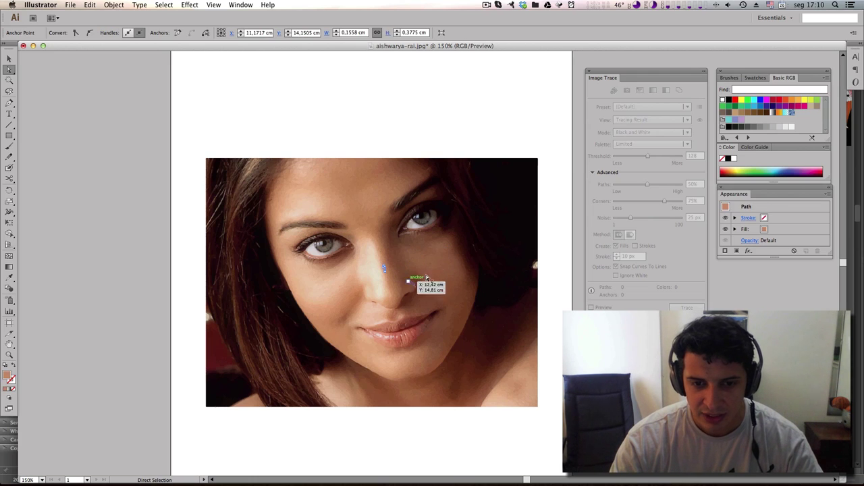
{"action": "left_click", "coordinate": [450, 265]}
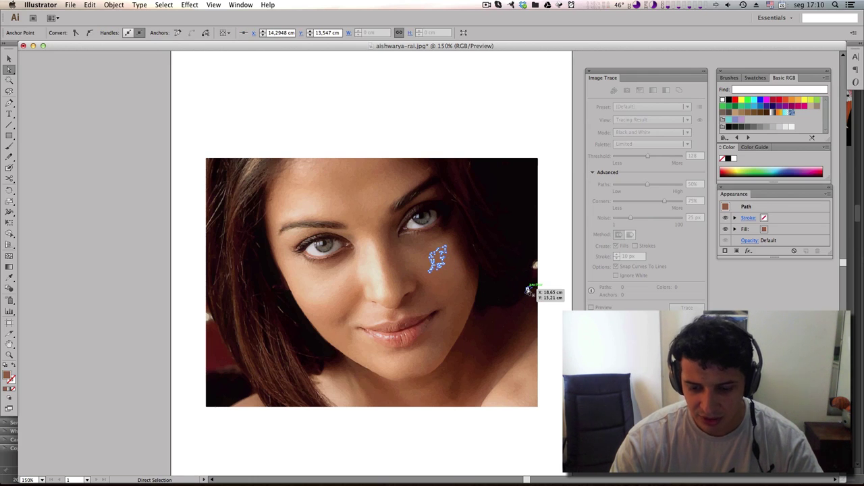
{"action": "left_click_drag", "start_coordinate": [529, 291], "coordinate": [493, 244]}
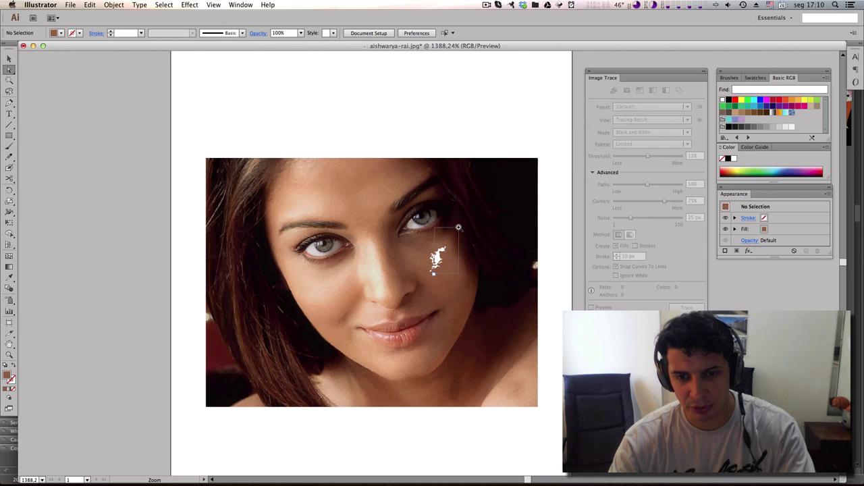
Zoom in on the cheek shape, zoom back out and select the whole image group.
{"action": "left_click_drag", "start_coordinate": [405, 233], "coordinate": [481, 271]}
{"action": "left_click", "coordinate": [399, 292]}
{"action": "scroll", "coordinate": [399, 292], "scroll_direction": "down", "scroll_amount": 3}
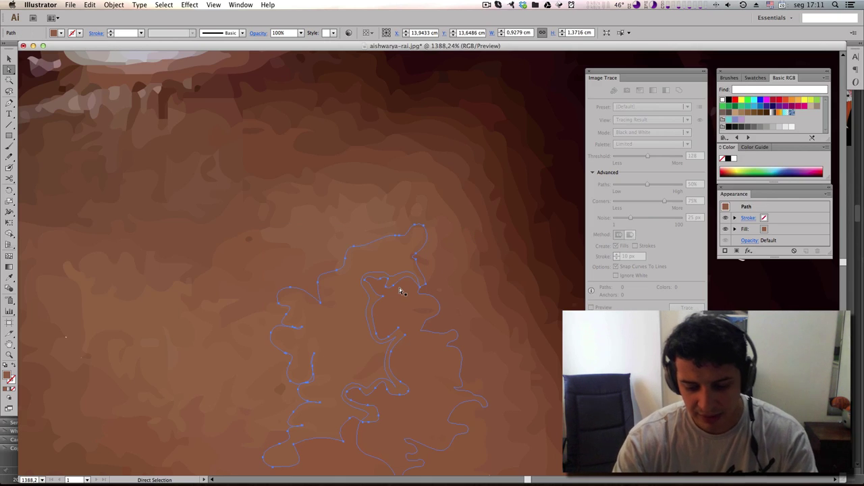
{"action": "scroll", "coordinate": [399, 292], "scroll_direction": "down", "scroll_amount": 3}
{"action": "scroll", "coordinate": [399, 292], "scroll_direction": "down", "scroll_amount": 3}
{"action": "scroll", "coordinate": [399, 292], "scroll_direction": "down", "scroll_amount": 2}
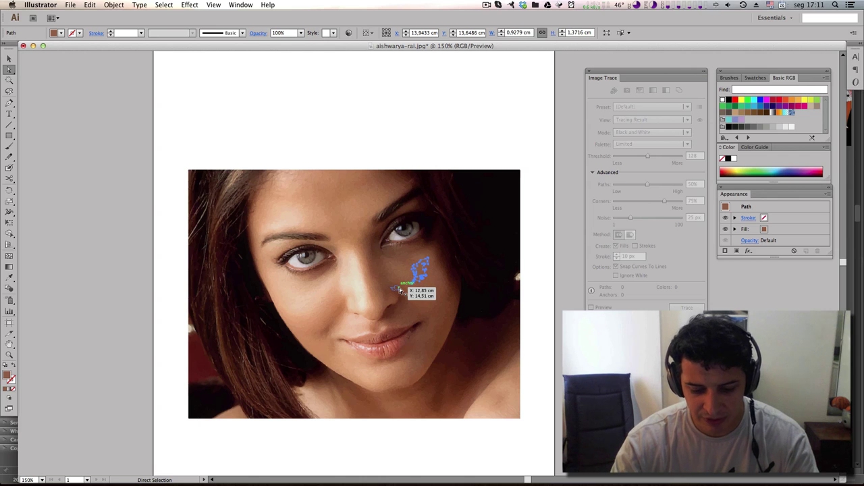
{"action": "left_click", "coordinate": [447, 291]}
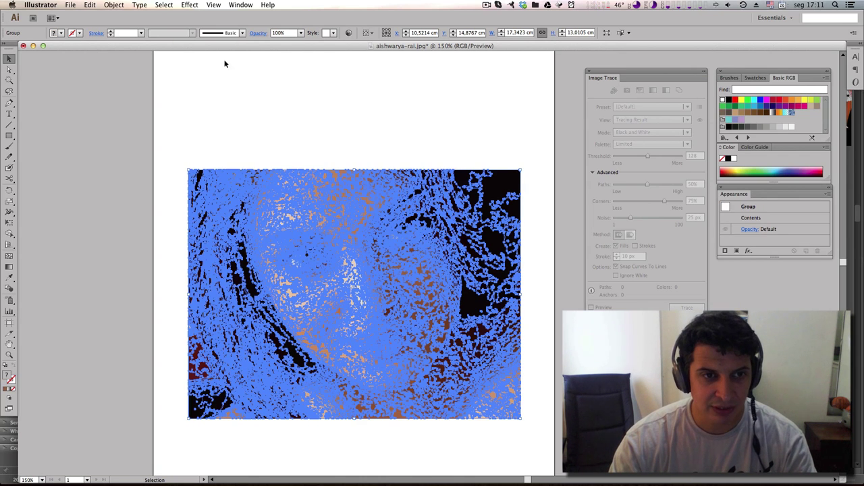
{"action": "key", "text": "ctrl+z"}
{"action": "key", "text": "ctrl+shift+z"}
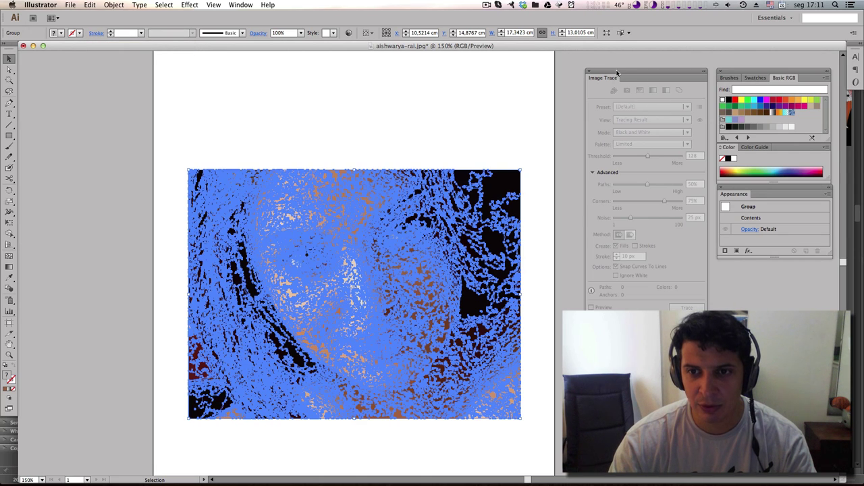
{"action": "left_click_drag", "start_coordinate": [617, 72], "coordinate": [616, 69]}
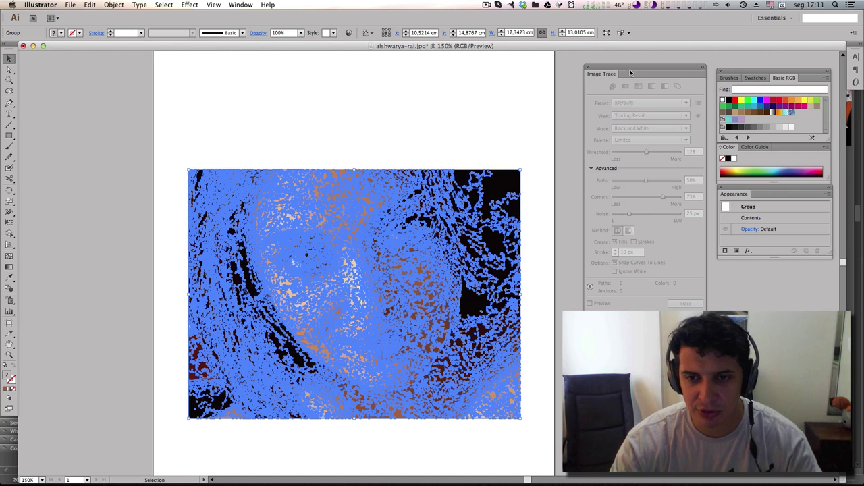
{"action": "key", "text": "ctrl+z"}
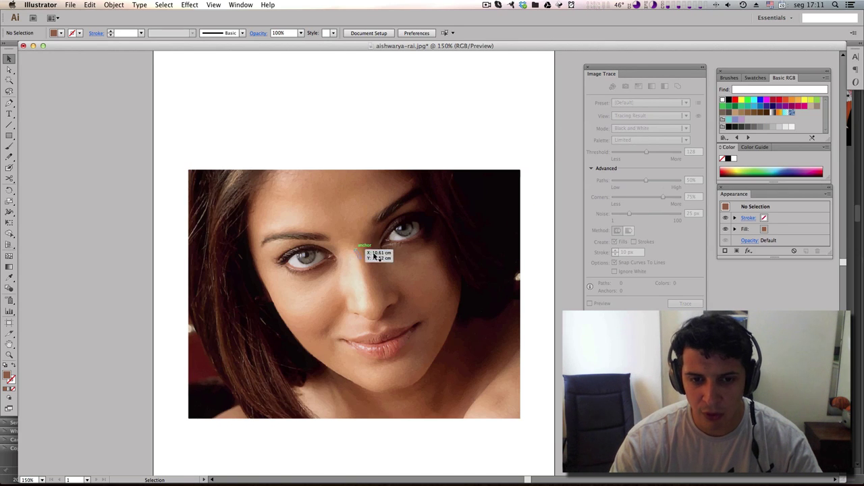
{"action": "key", "text": "ctrl+shift+z"}
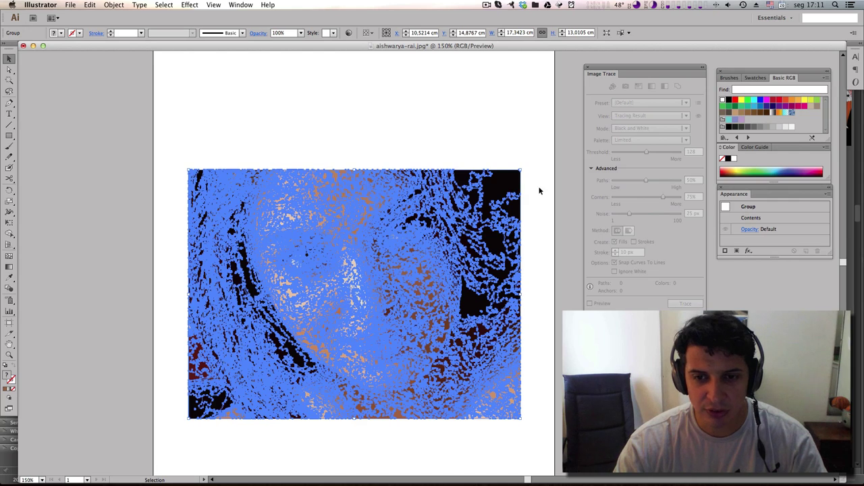
{"action": "key", "text": "Delete"}
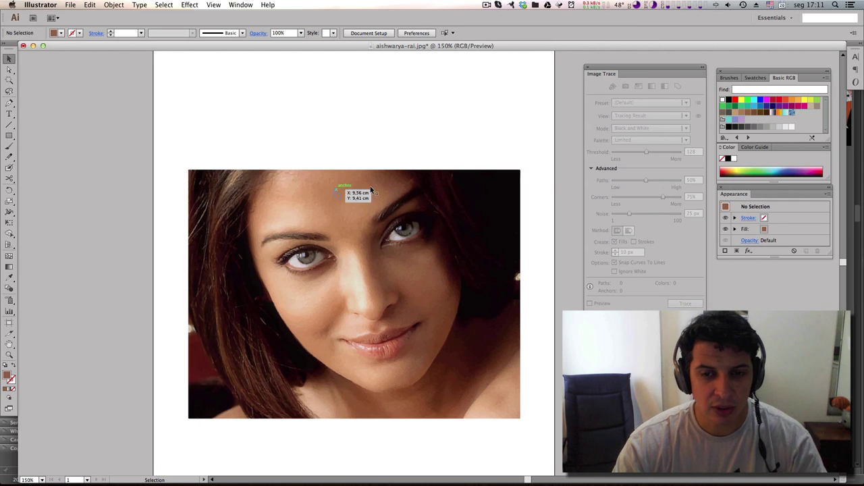